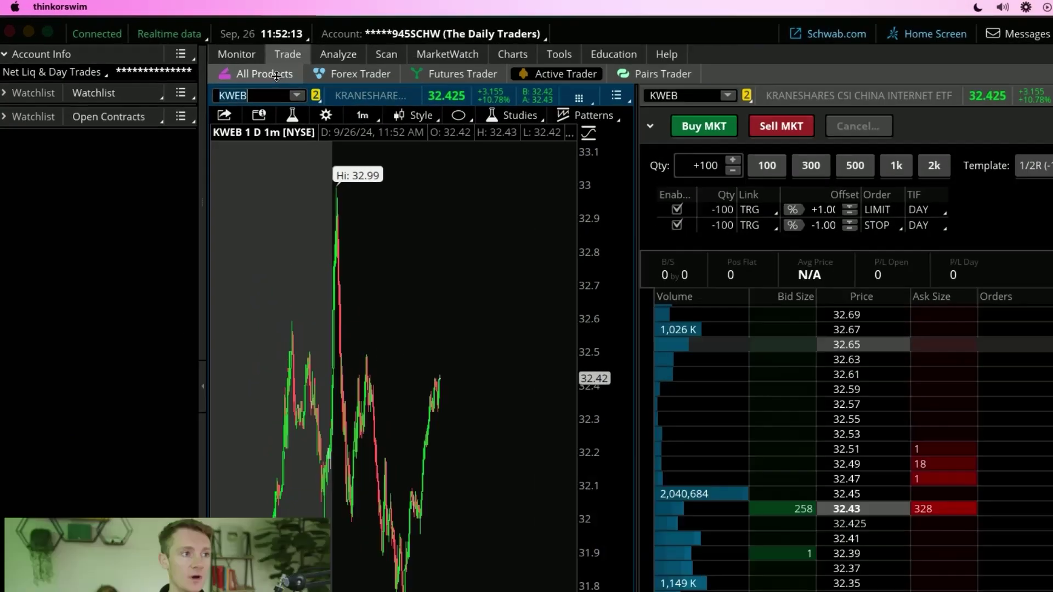
Switch the Trade tab to All Products to show the TSLA option chain and its expirations.
click(222, 61)
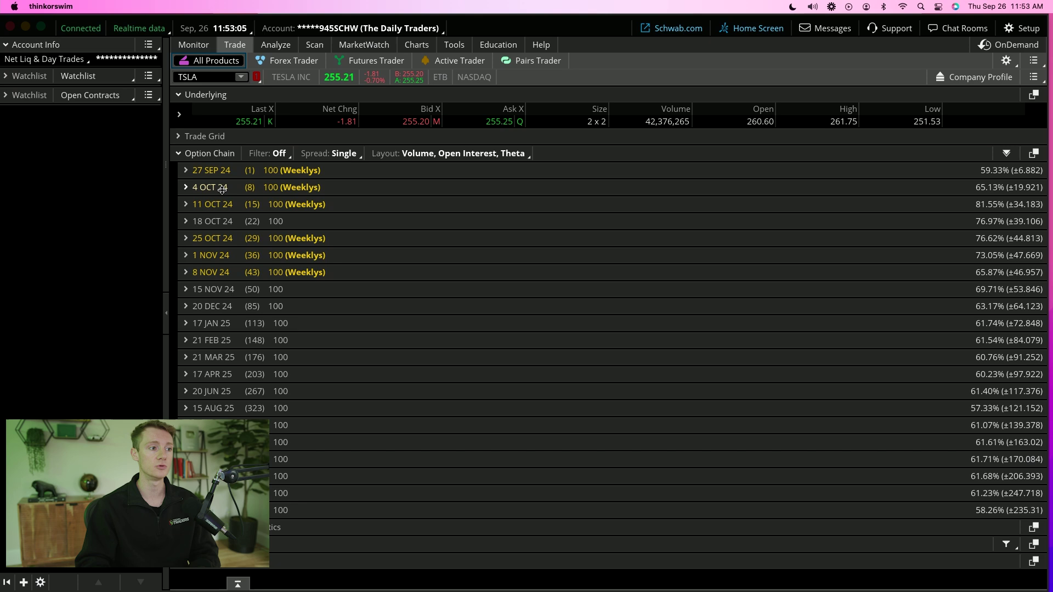
Expand TSLA's 15 NOV 24 expiration, scroll to strikes near 255, and view the chain layout list.
click(233, 289)
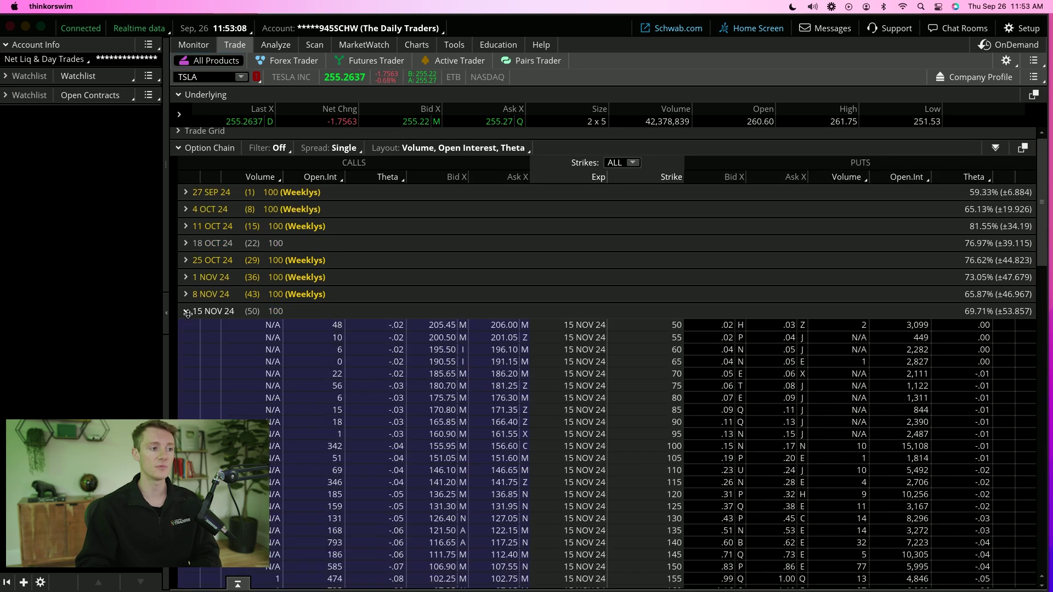
scroll(251, 248, down, 2)
scroll(516, 304, down, 10)
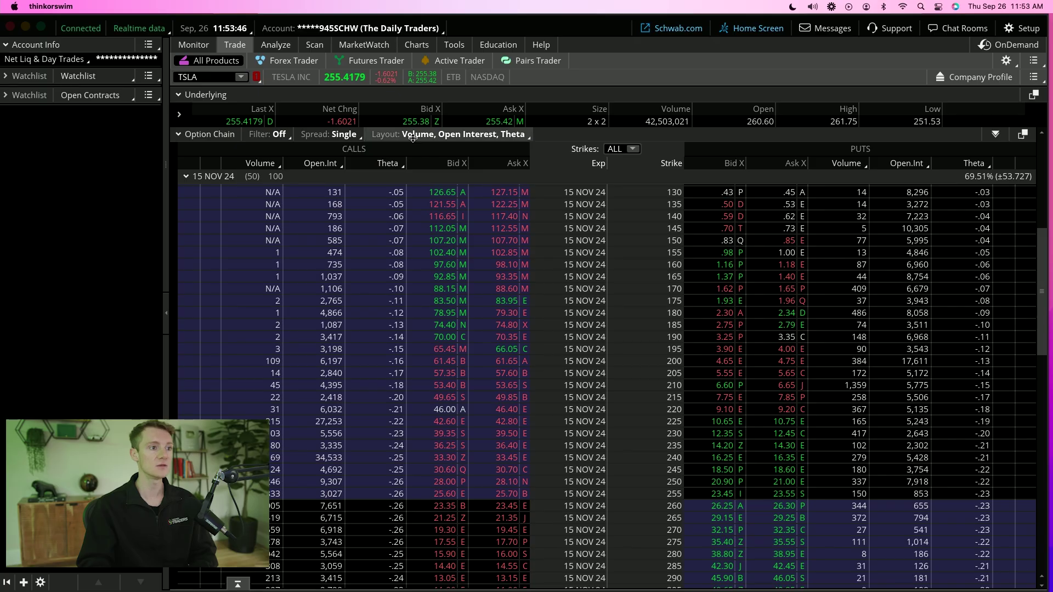
click(414, 136)
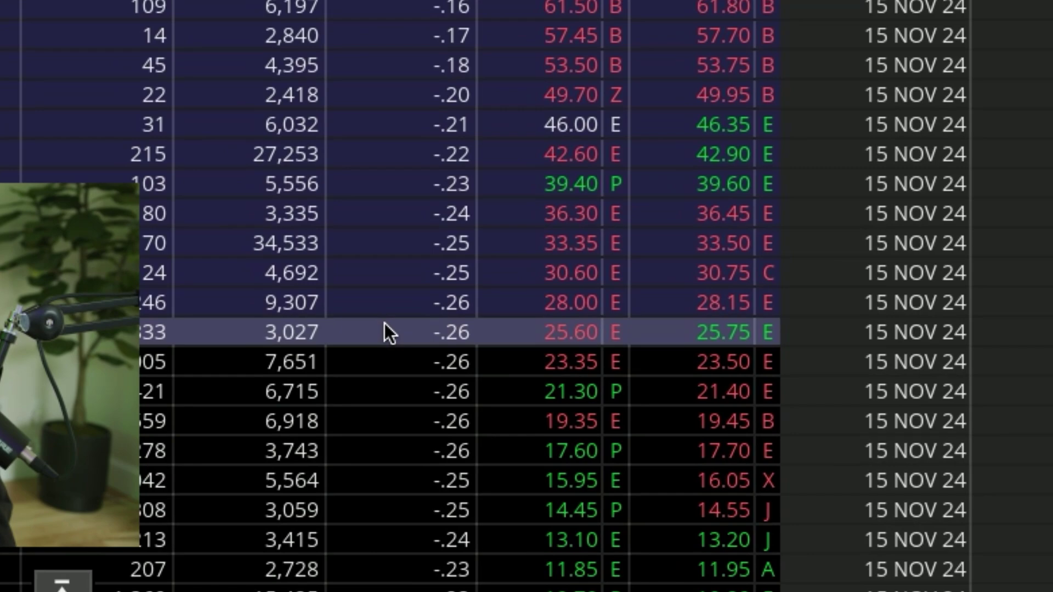
click(384, 326)
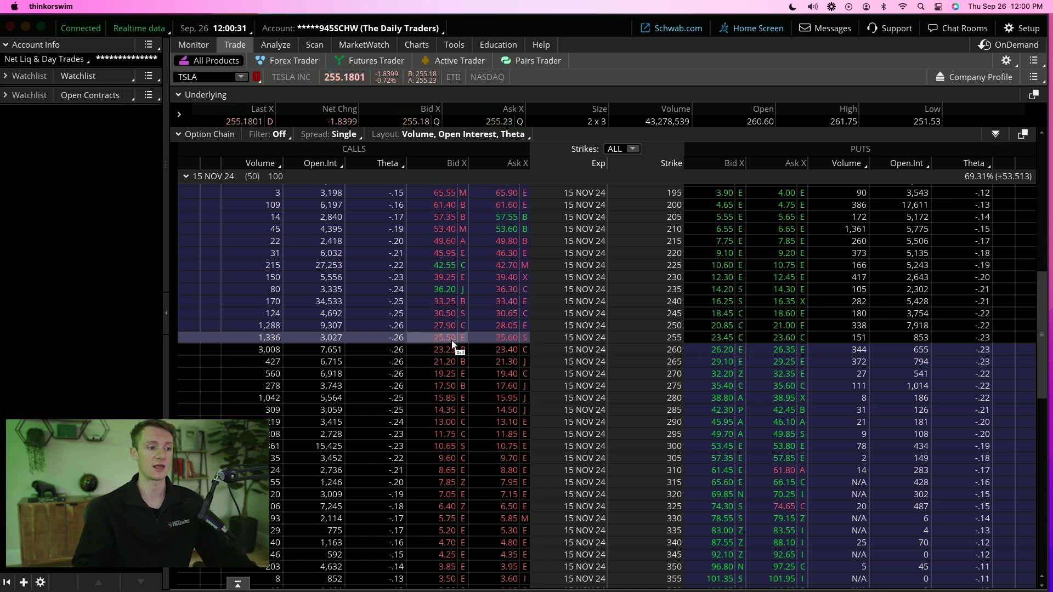
Select the 255-strike call row and start a buy order at its 25.60 ask.
click(452, 338)
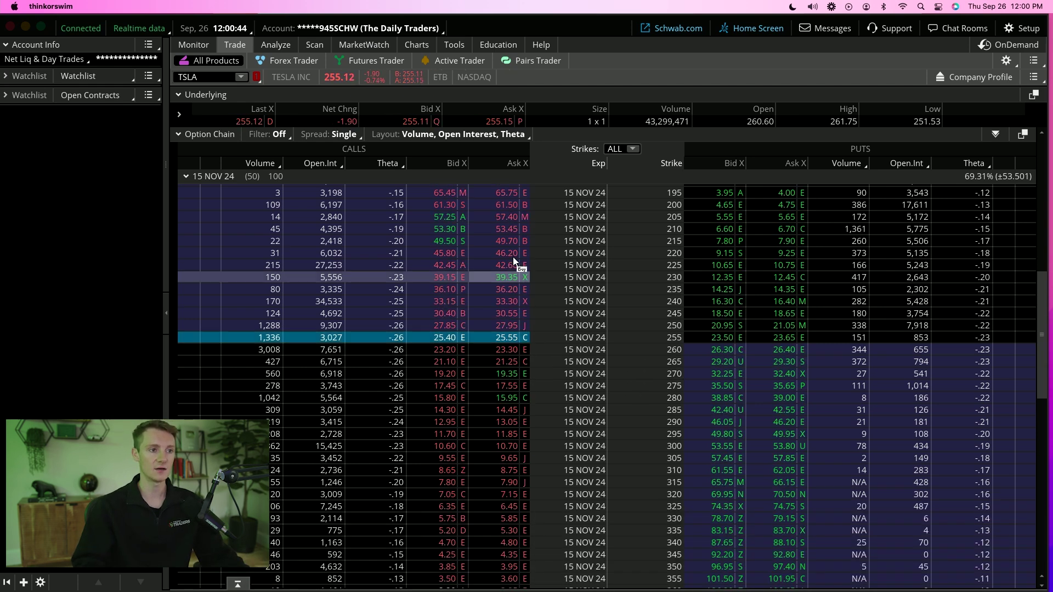
click(515, 339)
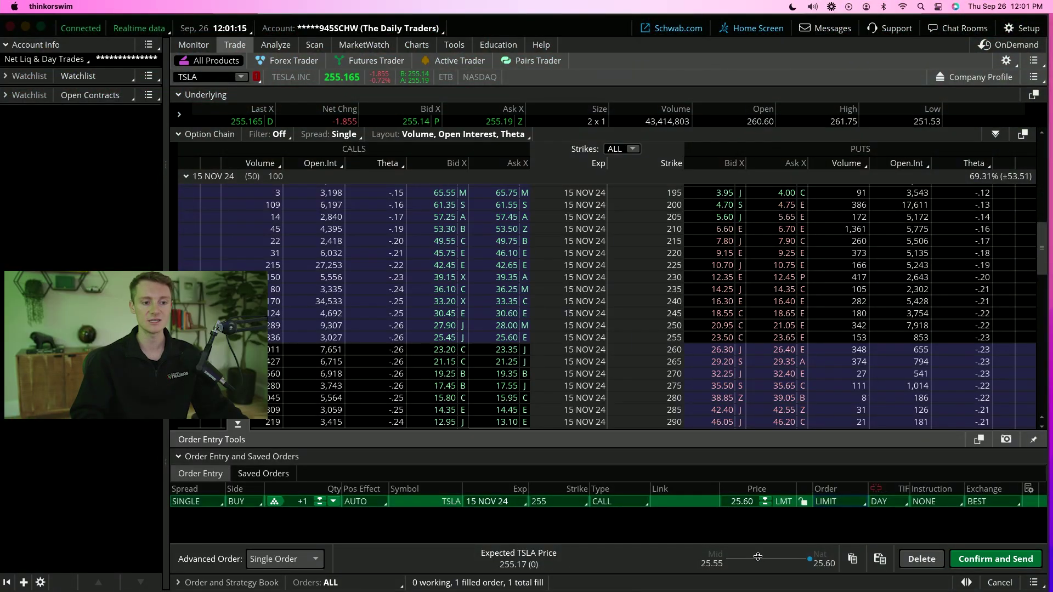
Try limit prices 25.60 and 24.50, then settle the 255 call's limit at the 25.30 mid.
click(772, 557)
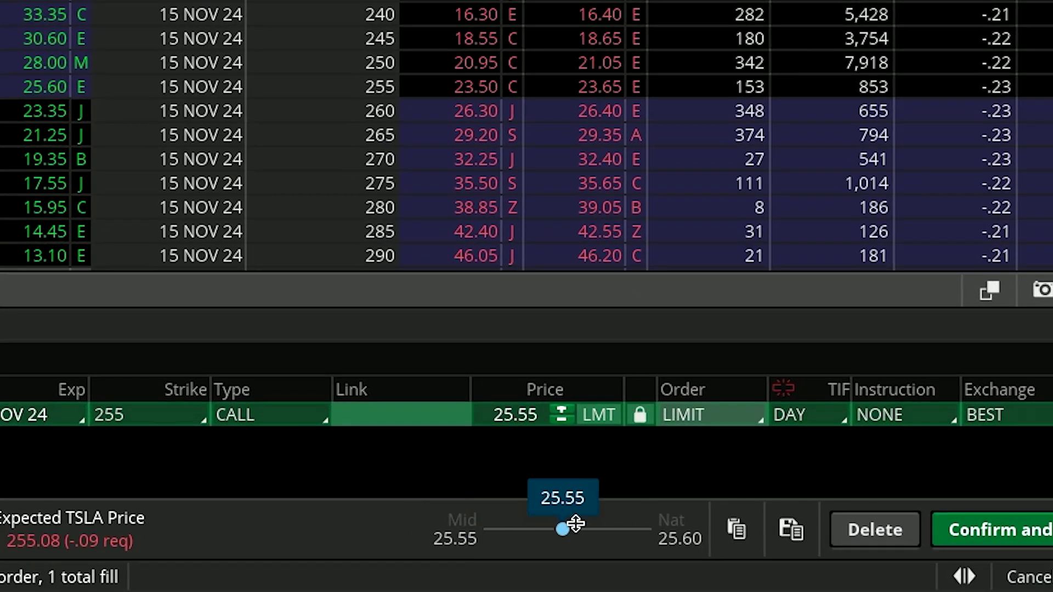
drag(575, 524, 602, 527)
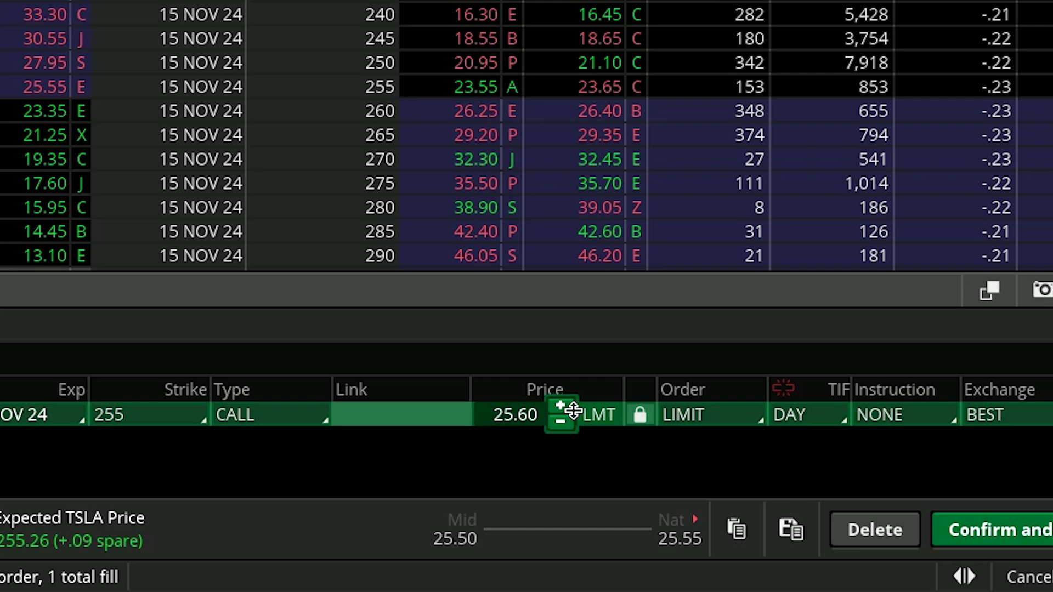
key(BackSpace)
key(BackSpace)
key(BackSpace)
key(BackSpace)
key(BackSpace)
text(24.50)
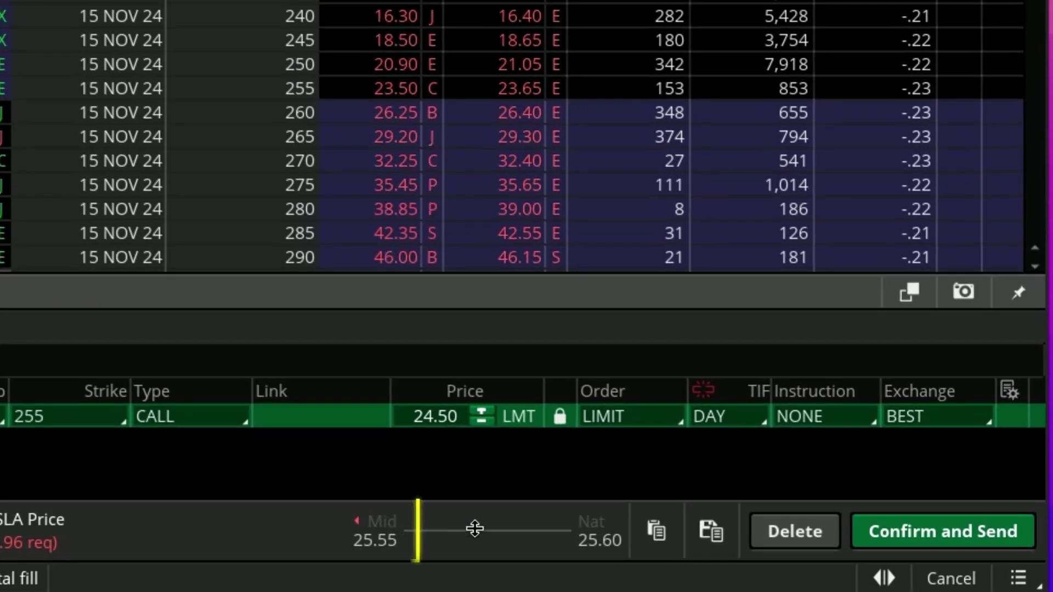
click(493, 539)
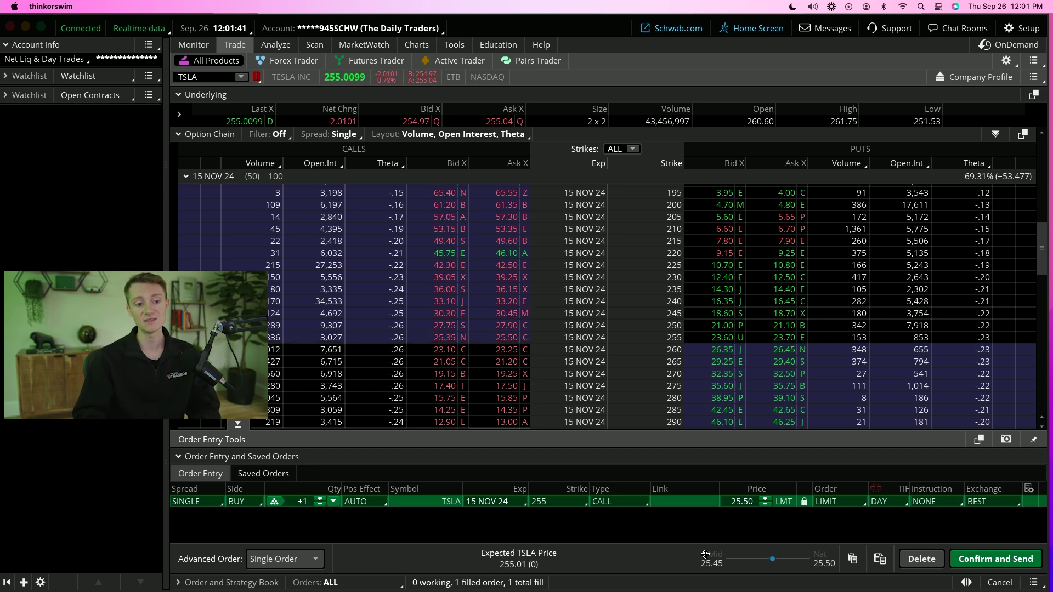
drag(734, 559, 686, 562)
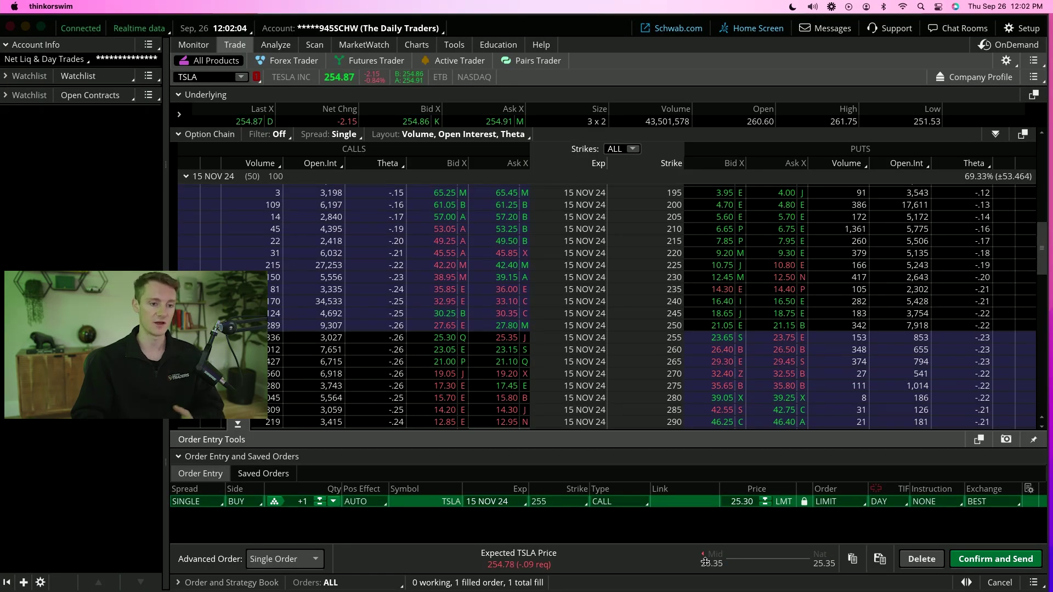
Change the order type to MARKET, then back to LIMIT.
click(839, 501)
click(872, 352)
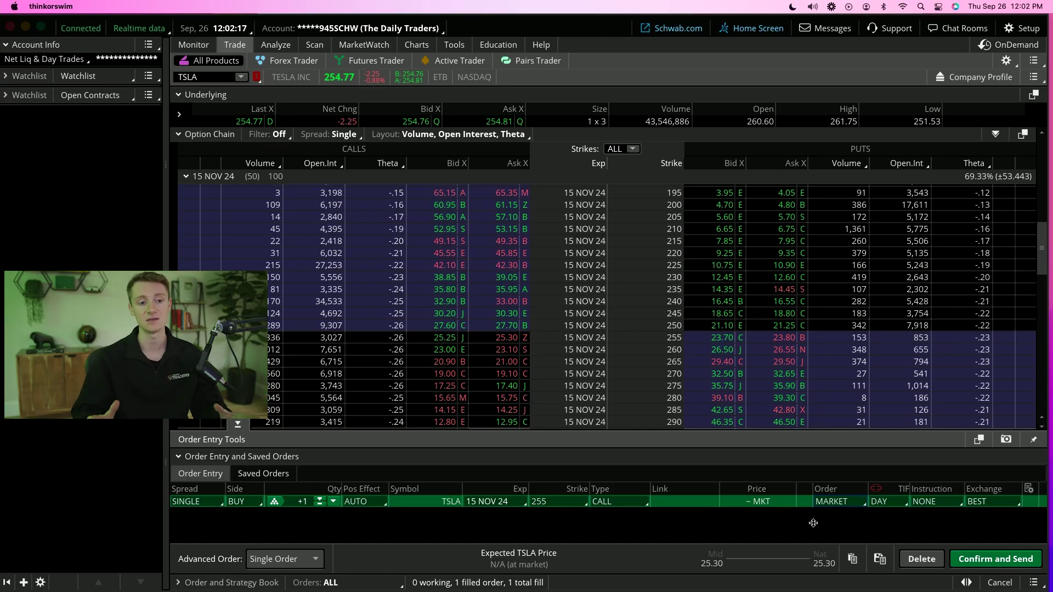
click(831, 501)
click(828, 369)
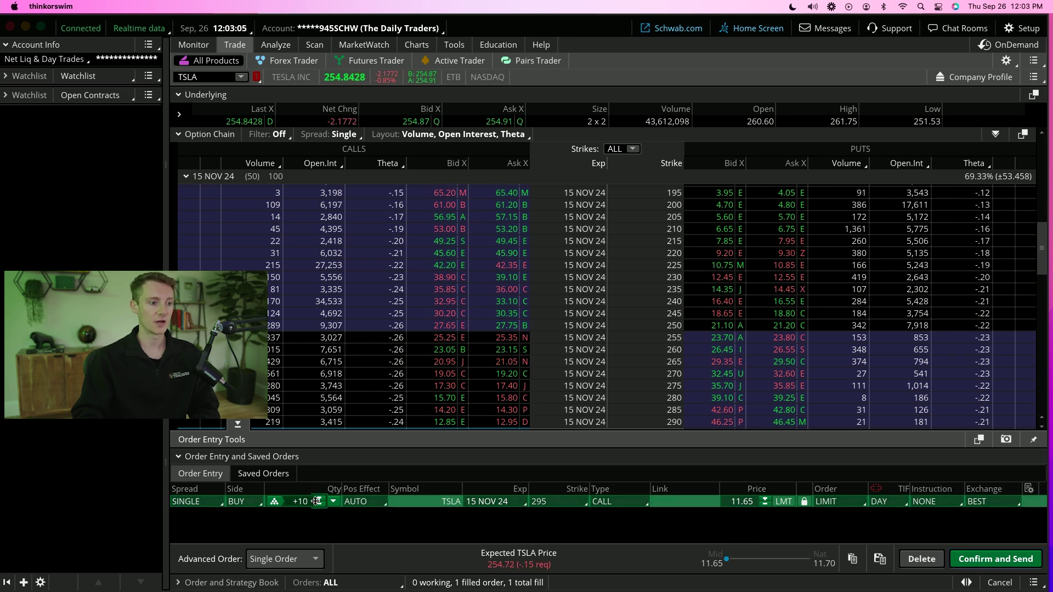
Lower quantity to 1, then confirm and send the TSLA 295 call buy at 11.65 limit.
scroll(317, 501, down, 3)
scroll(316, 501, down, 2)
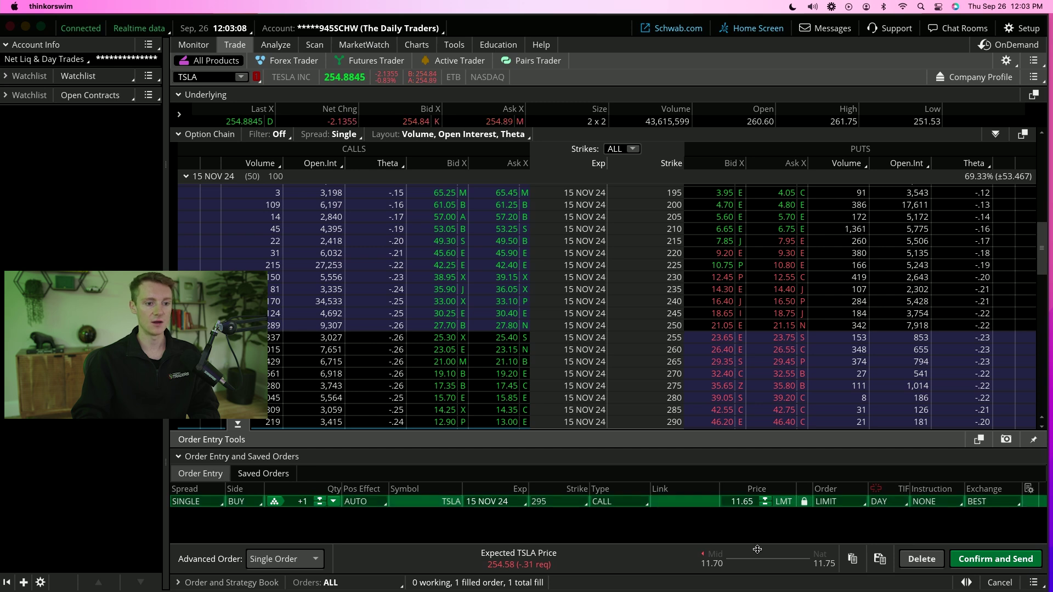
click(982, 560)
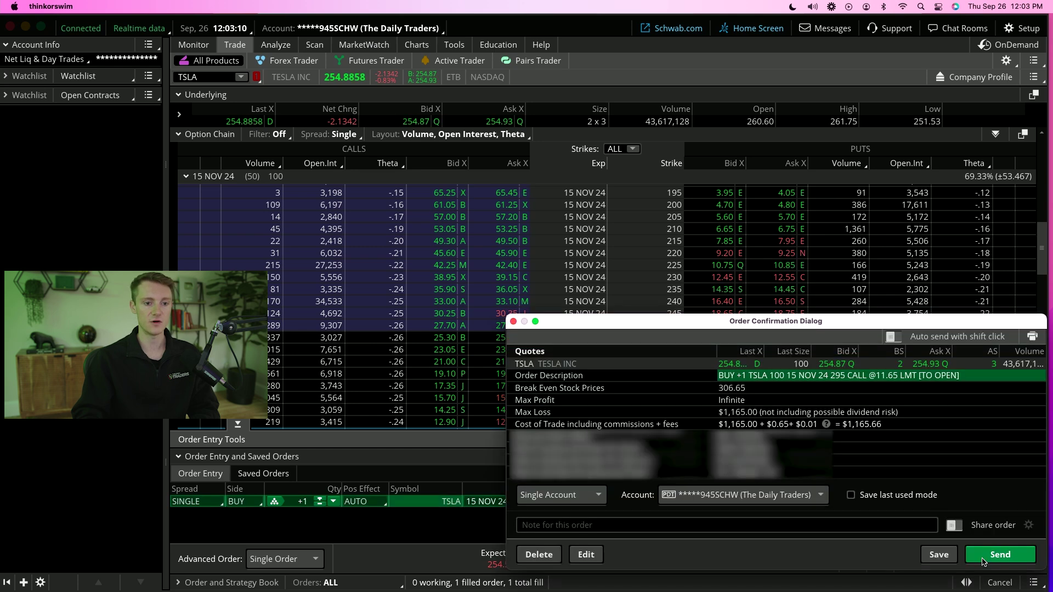
click(982, 560)
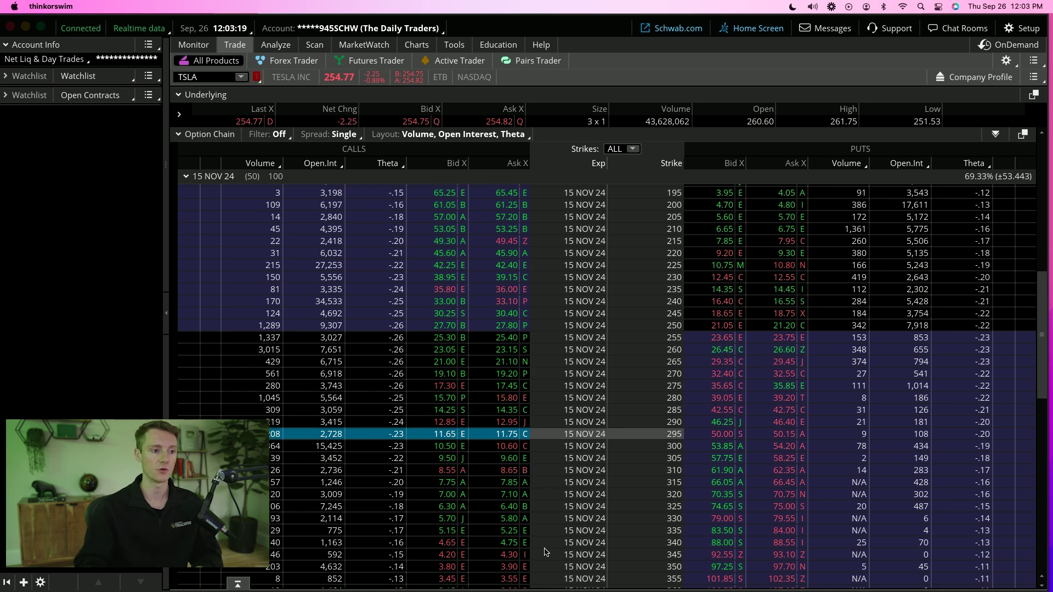
click(499, 435)
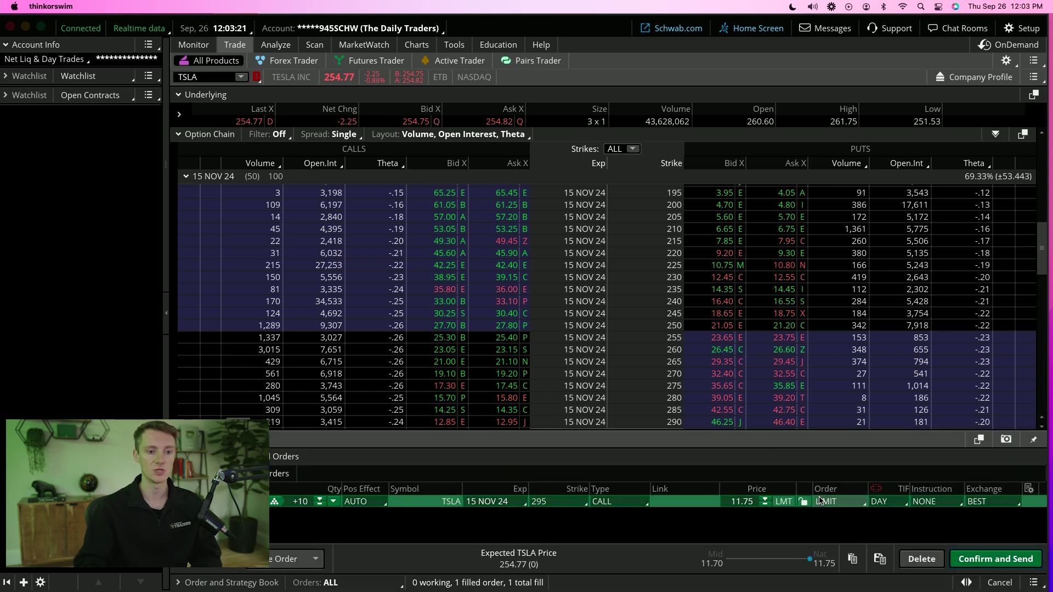
click(839, 502)
click(845, 360)
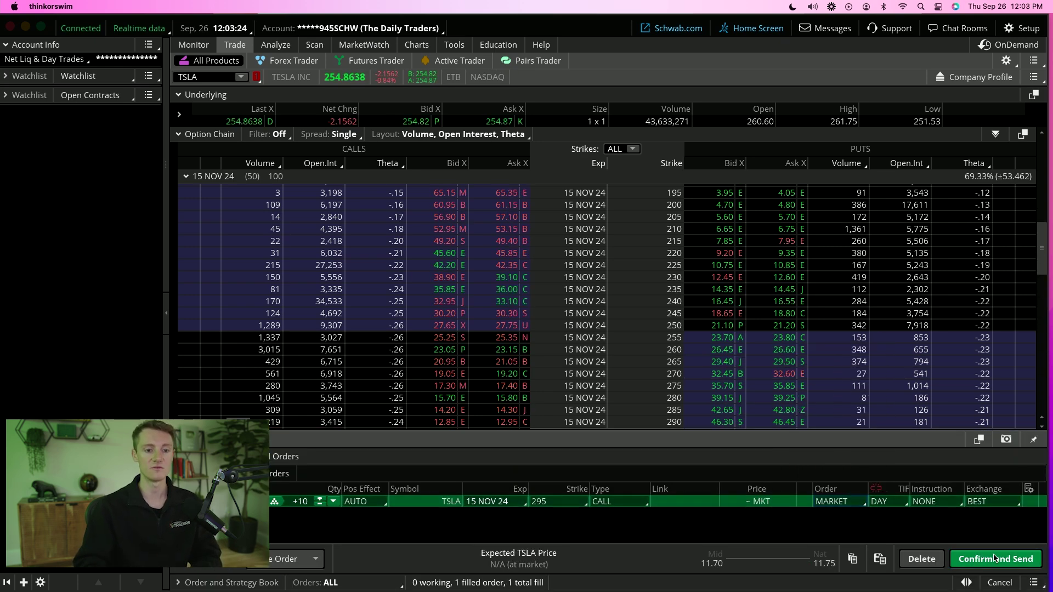
click(937, 562)
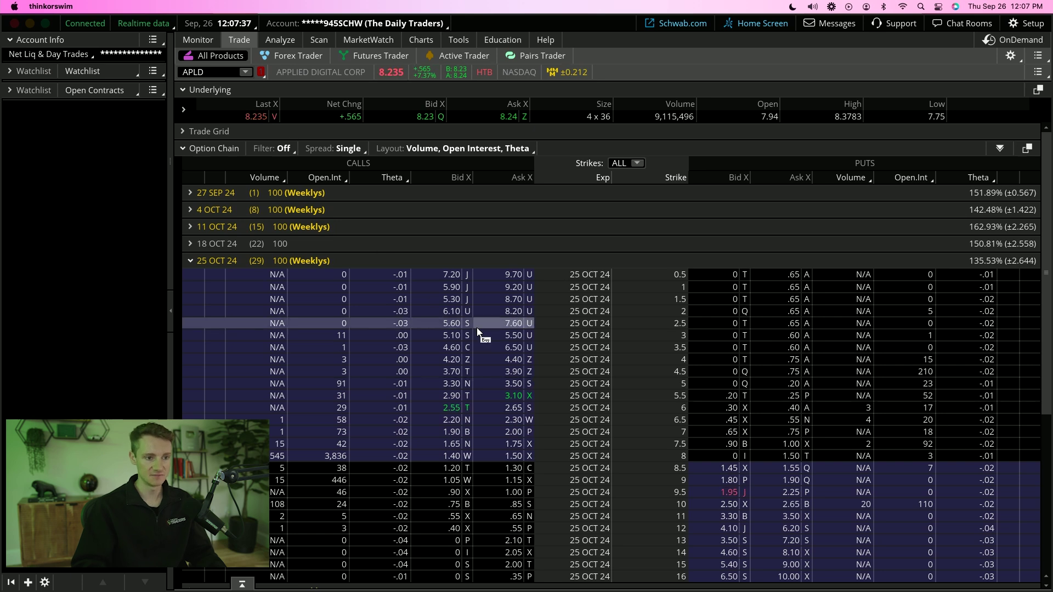
scroll(477, 362, down, 2)
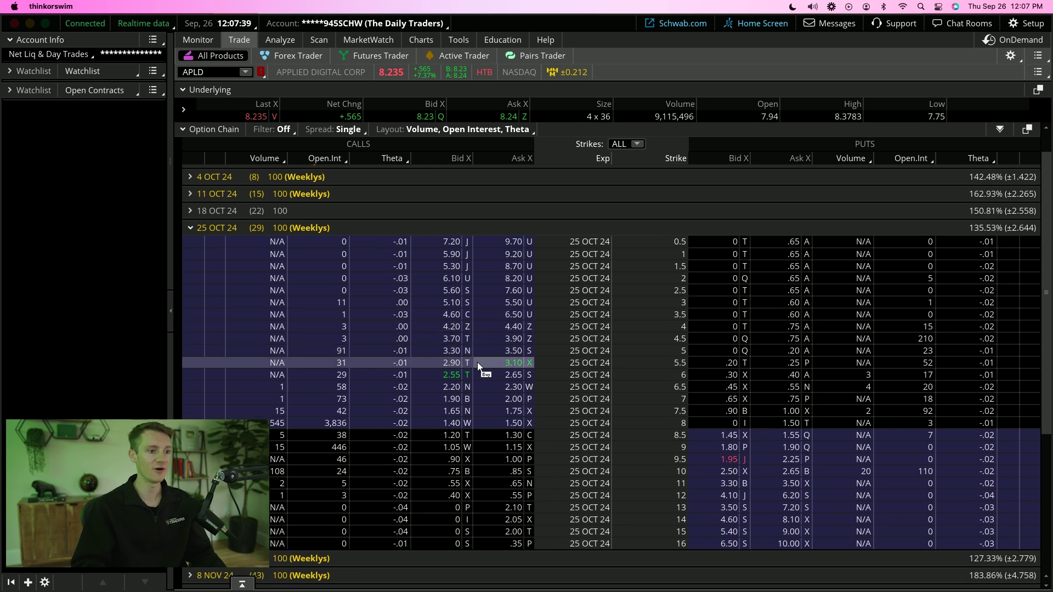
scroll(477, 362, up, 1)
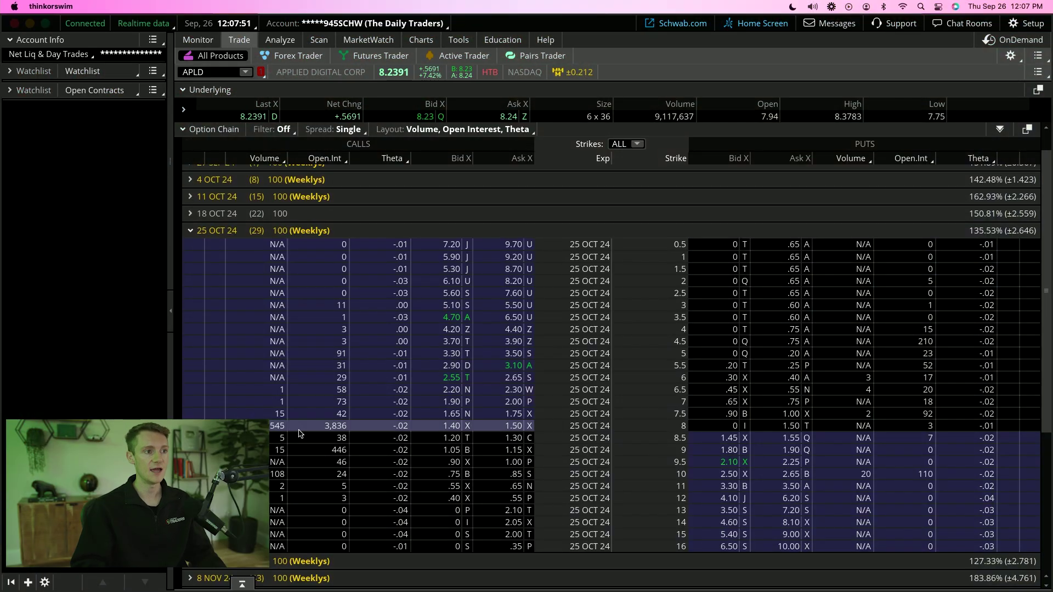
scroll(332, 275, down, 2)
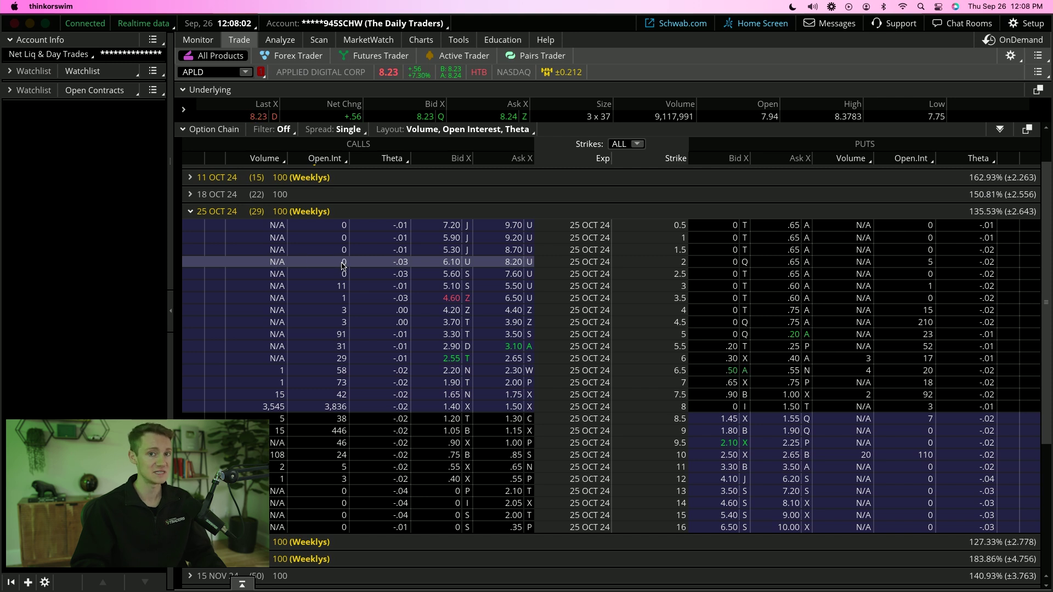
click(510, 263)
drag(773, 558, 729, 557)
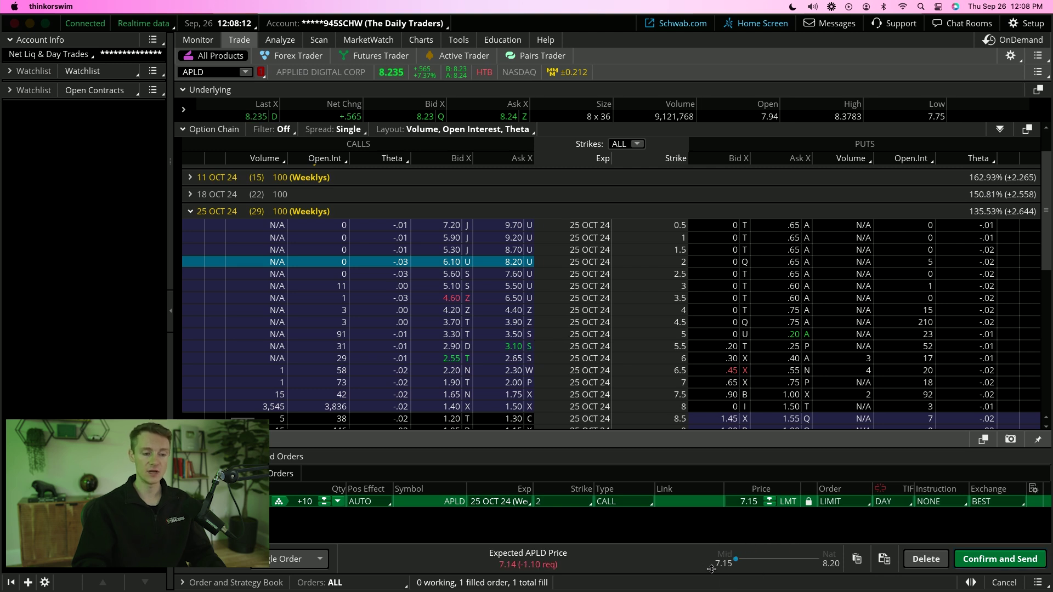
click(822, 562)
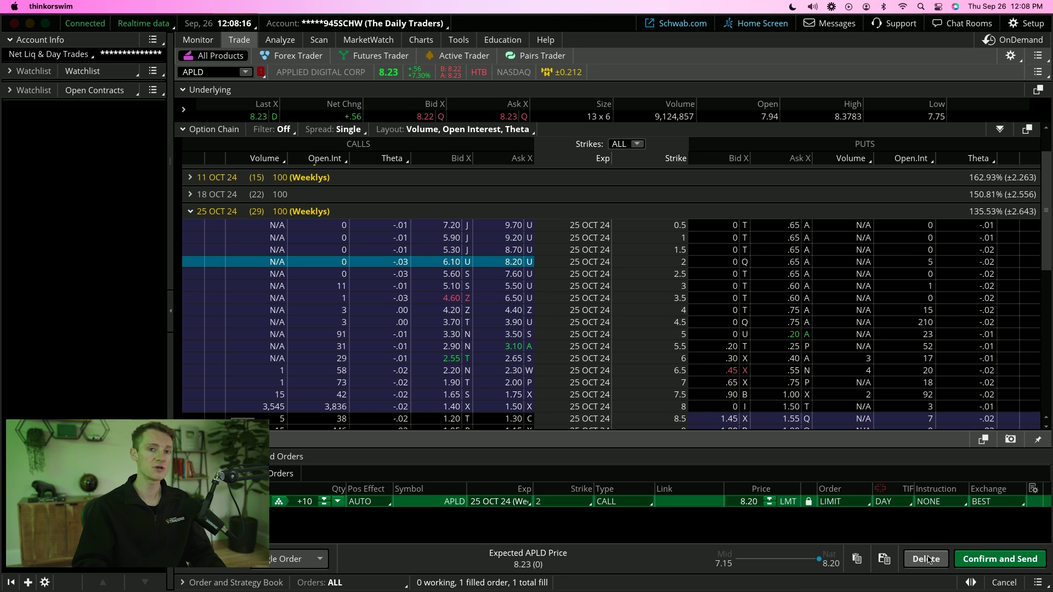
drag(819, 559, 663, 553)
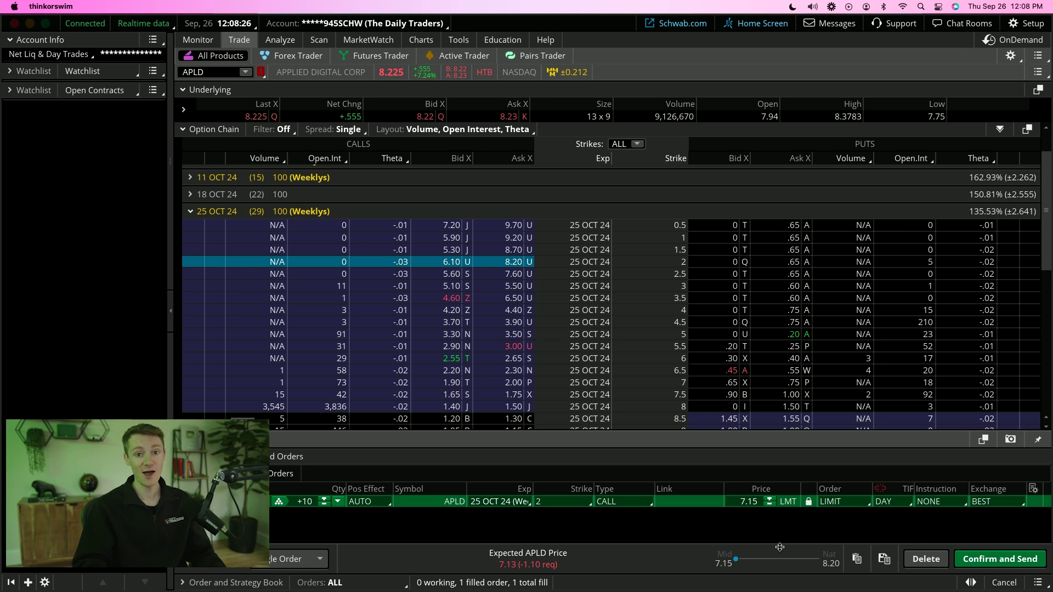
click(944, 559)
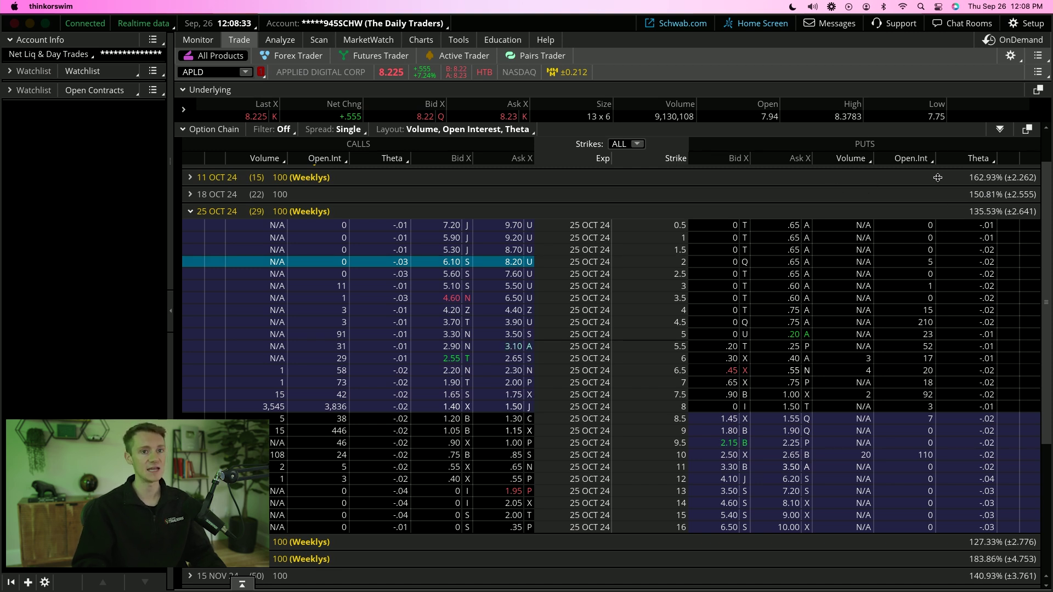
scroll(877, 313, down, 5)
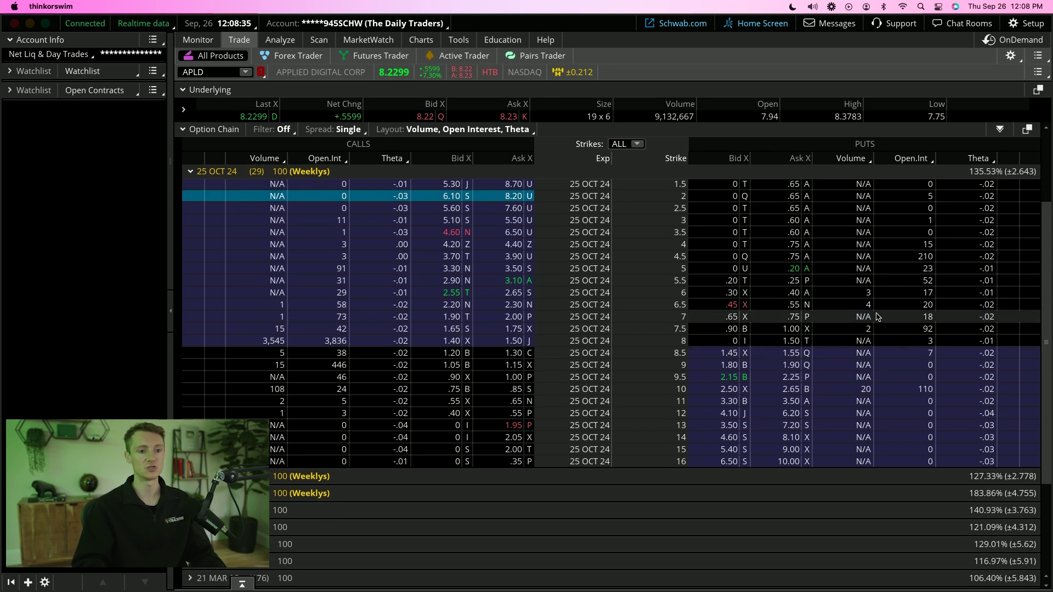
scroll(878, 317, down, 1)
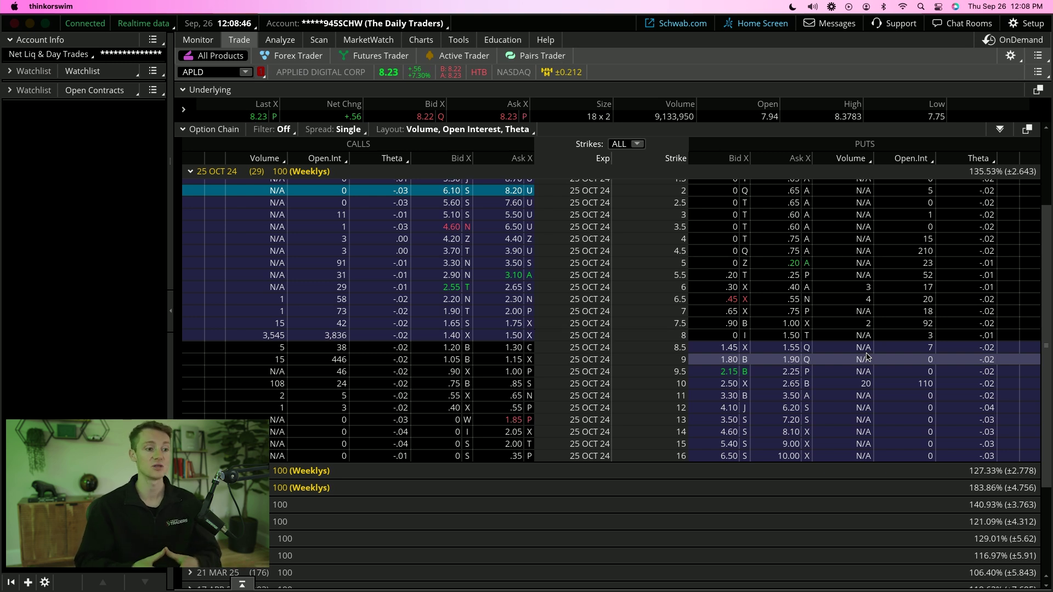
scroll(866, 357, down, 5)
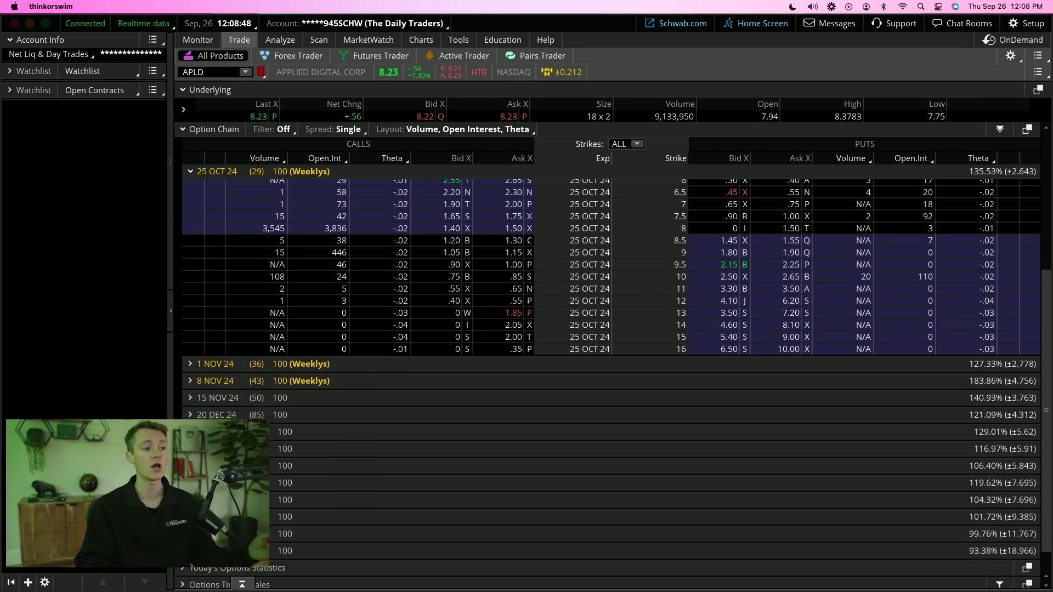
click(562, 553)
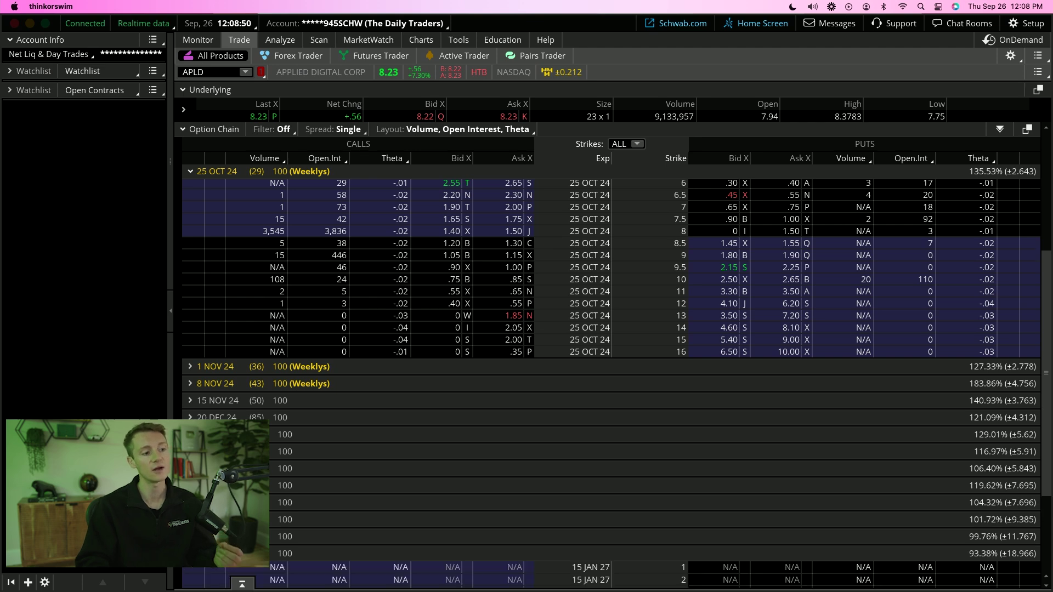
scroll(562, 425, down, 6)
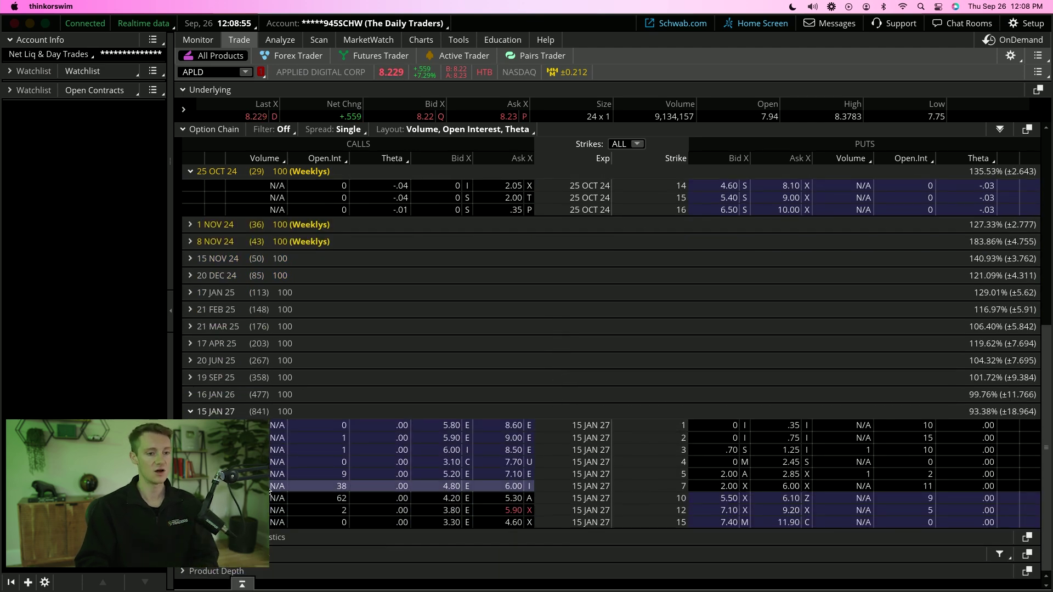
click(793, 486)
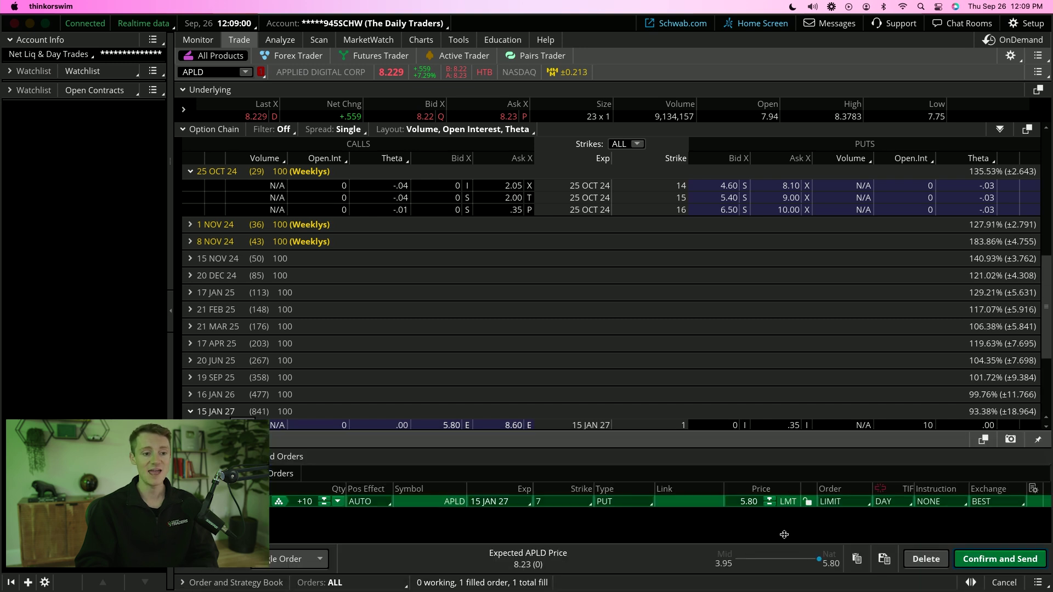
drag(819, 559, 719, 562)
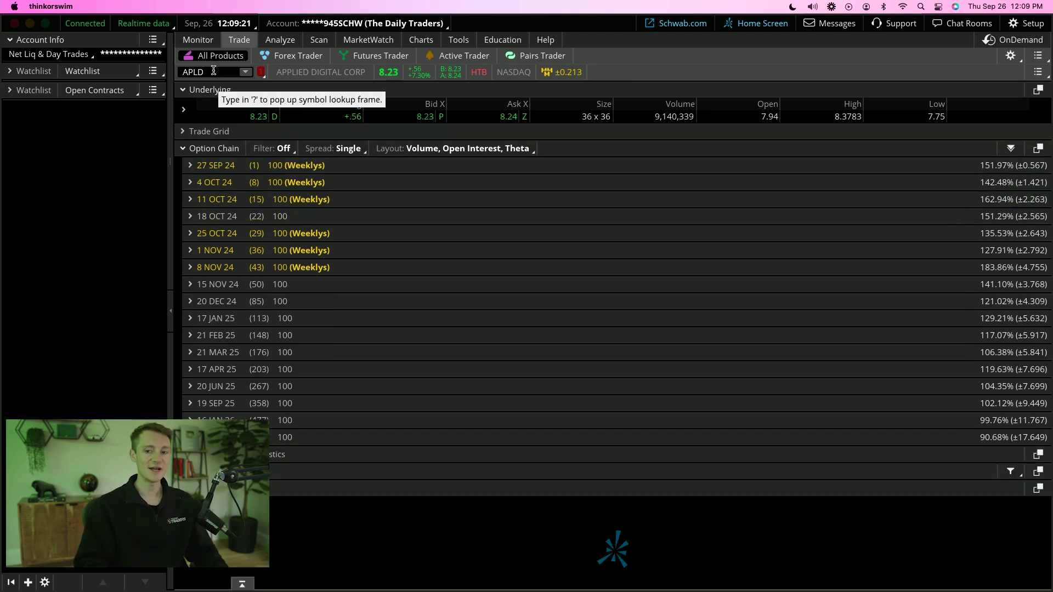
click(214, 71)
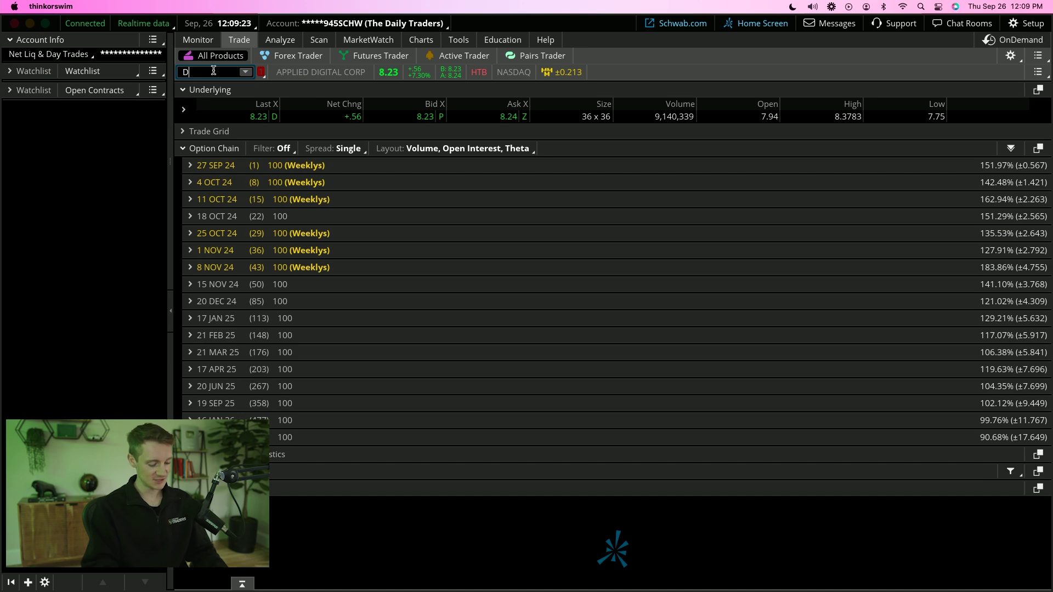
Load DECK, expand its 18 OCT 24 expiration, and scroll to strikes around 155.
text(DECK)
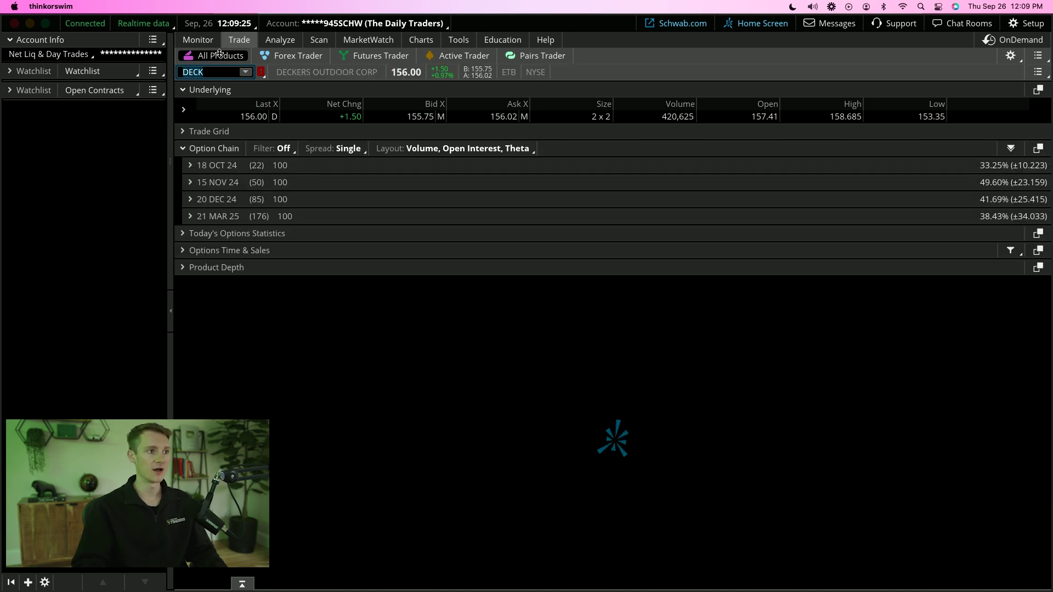
click(227, 166)
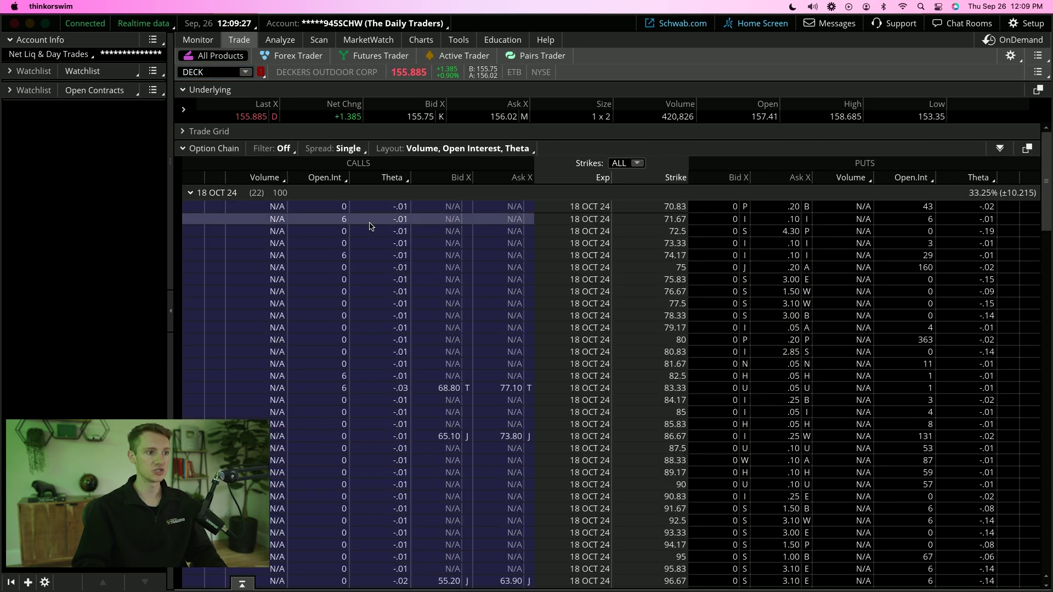
scroll(482, 264, down, 20)
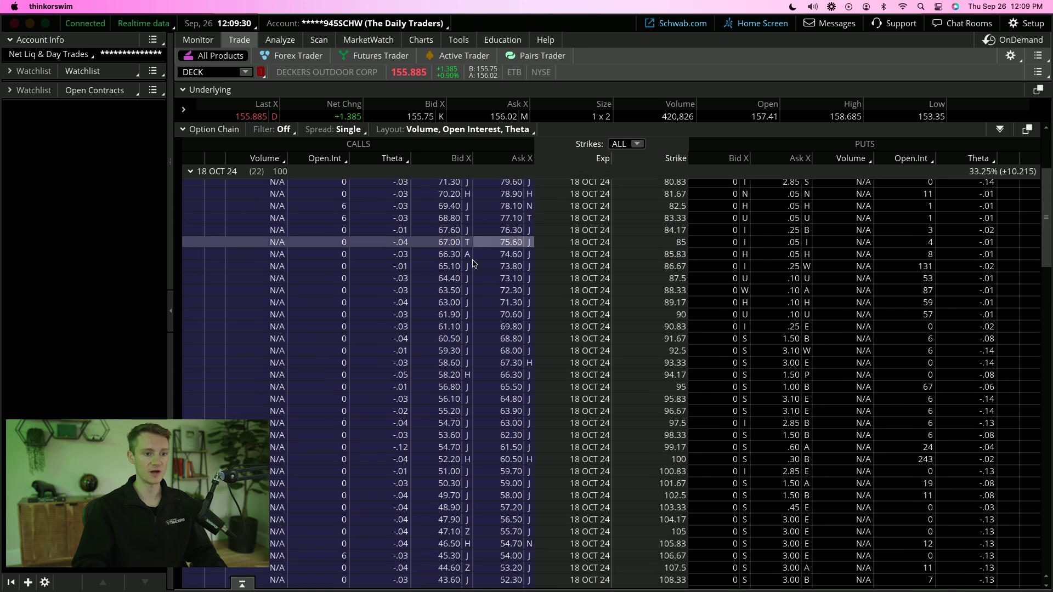
scroll(309, 380, down, 4)
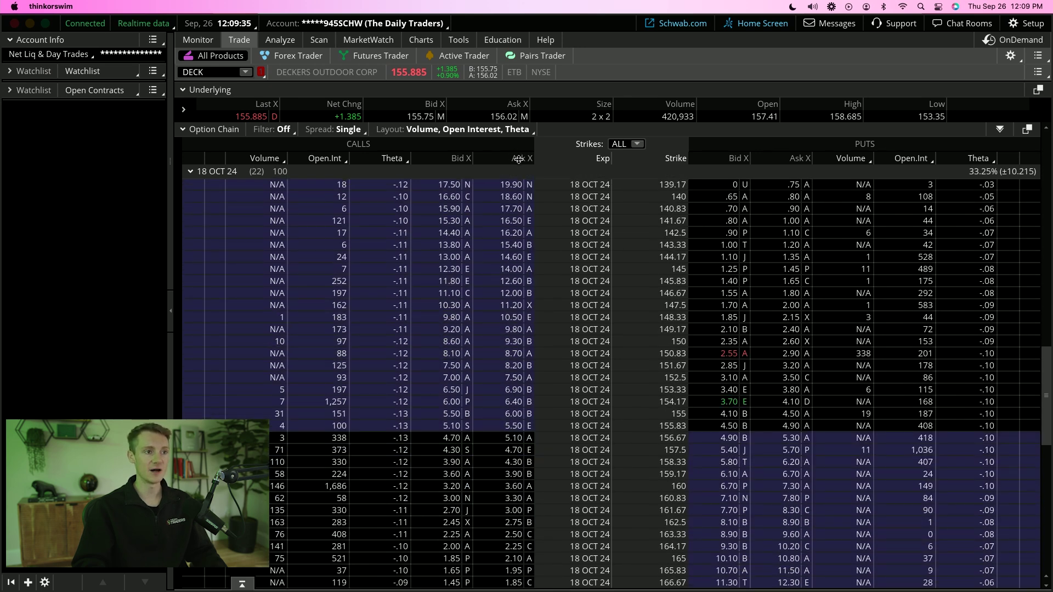
scroll(512, 383, down, 1)
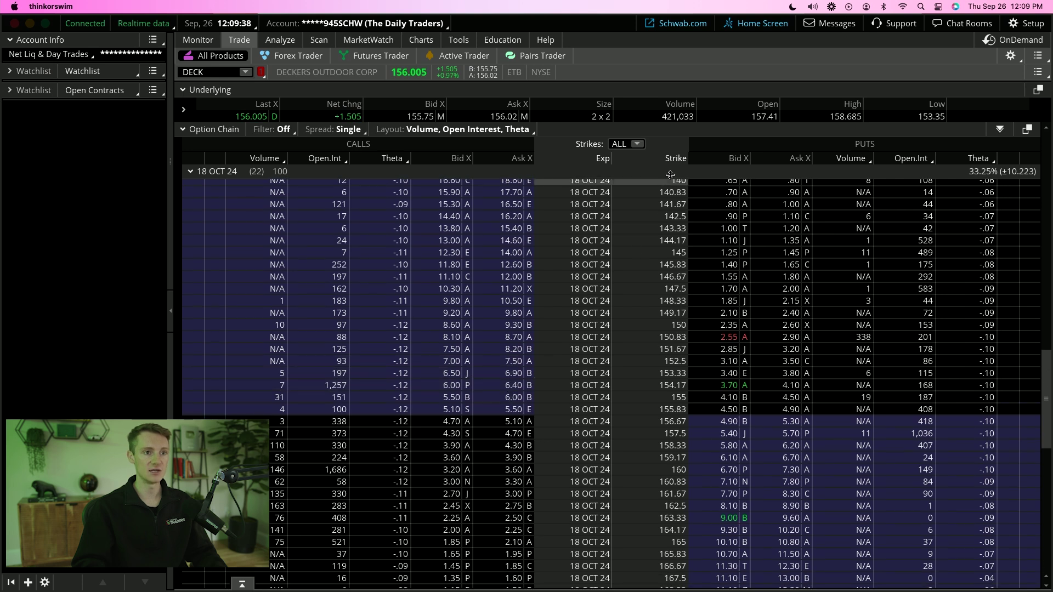
Start a buy of one DECK 18 OCT 24 155.83 call and make it a MARKET order.
click(516, 410)
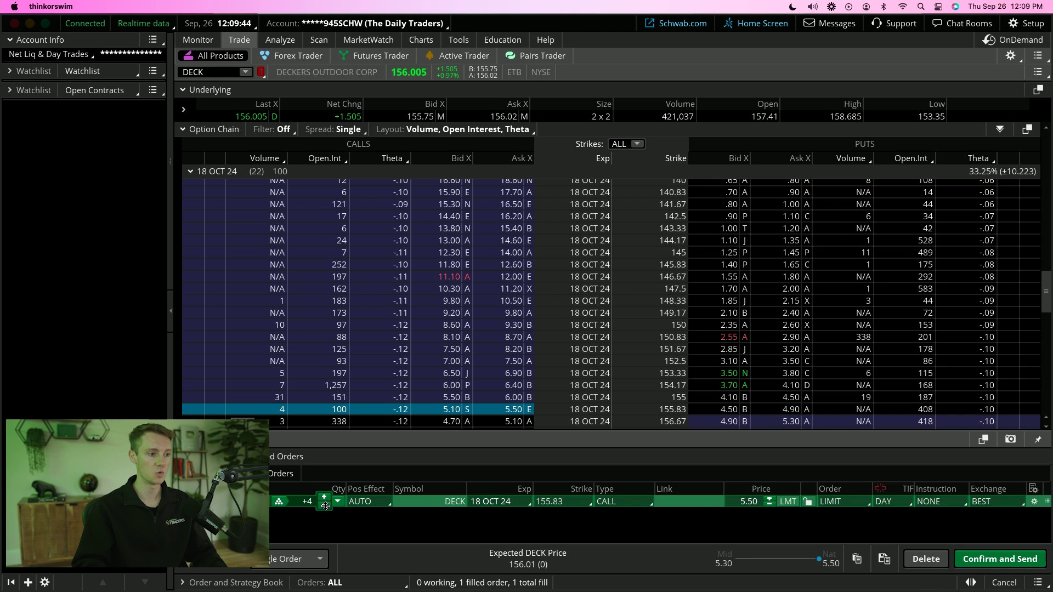
click(858, 504)
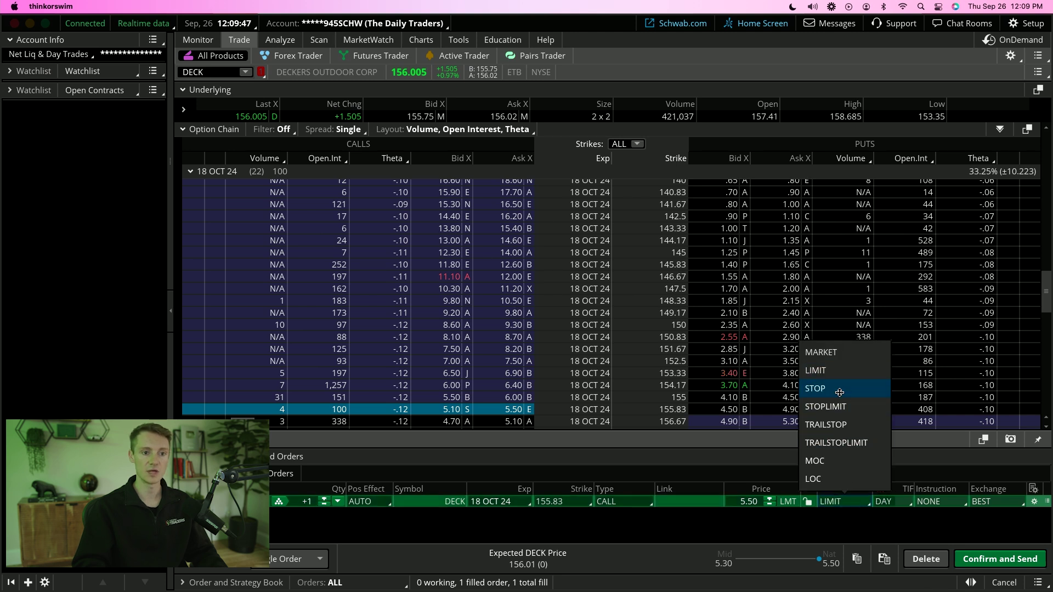
click(830, 352)
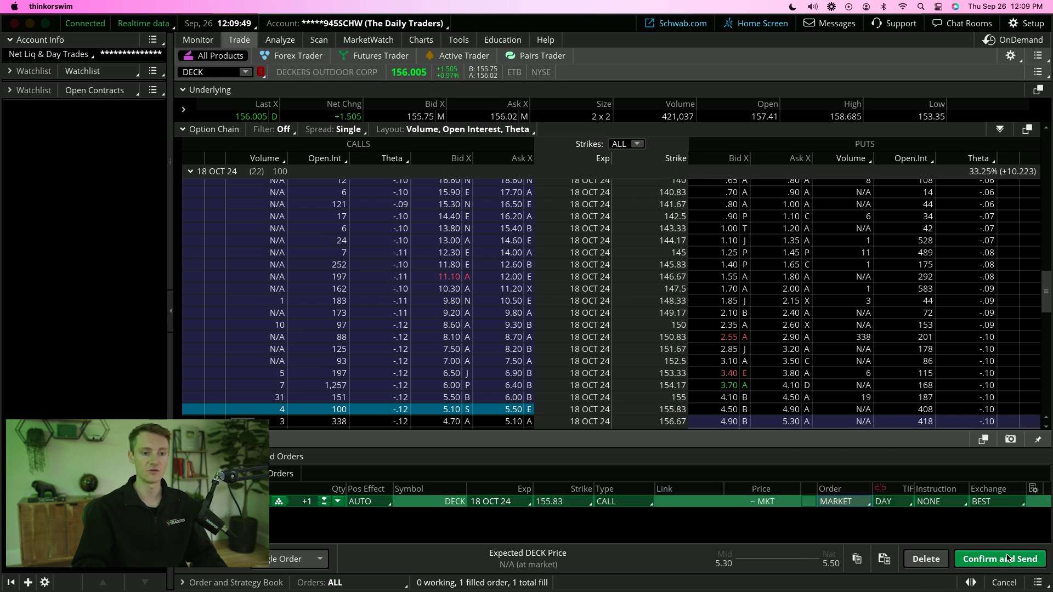